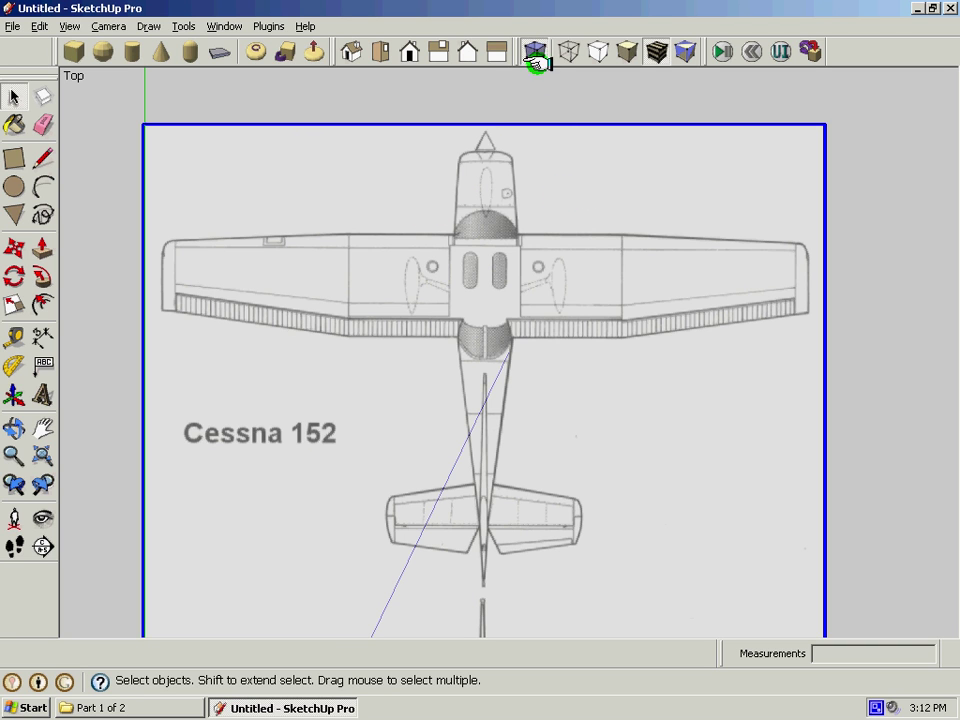
Step: With the reference image see-through, start a centreline at the fuselage's tail tip
left_click(538, 46)
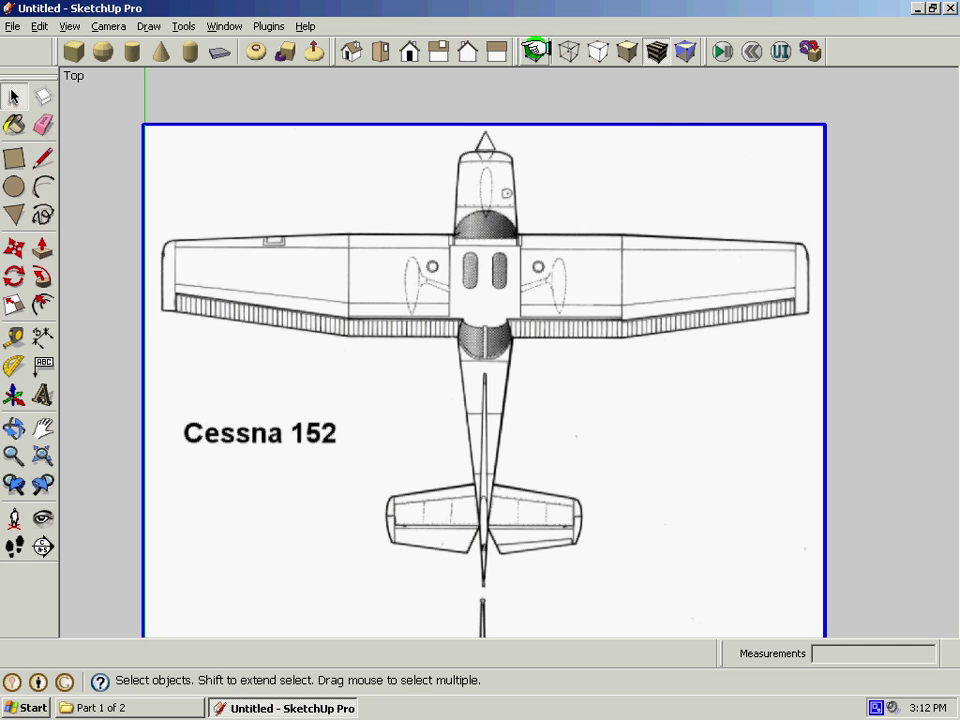
left_click(536, 46)
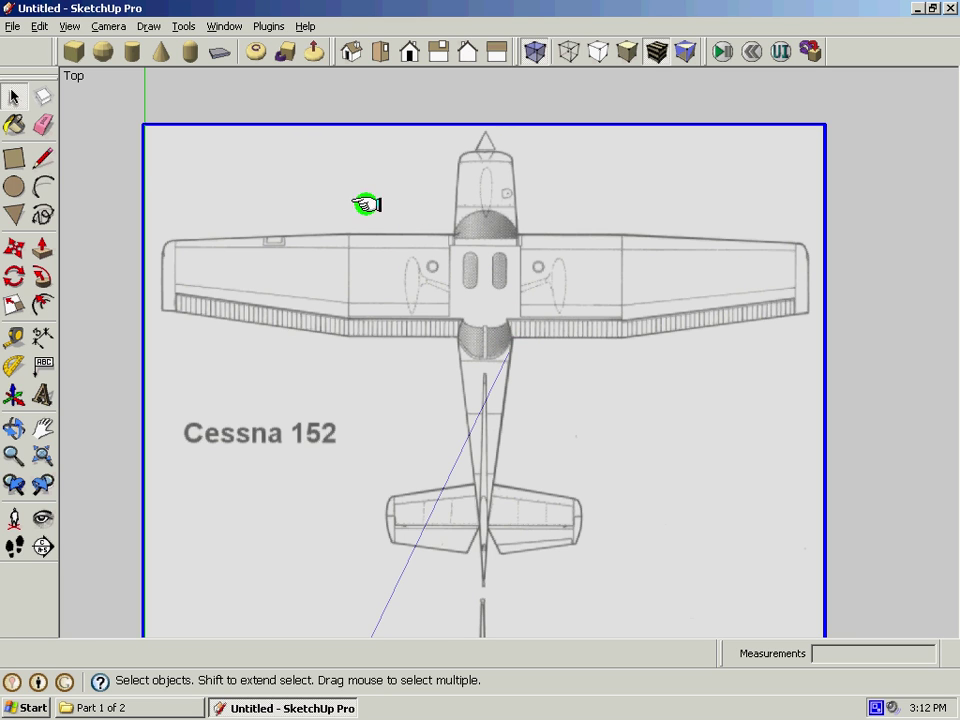
left_click(40, 157)
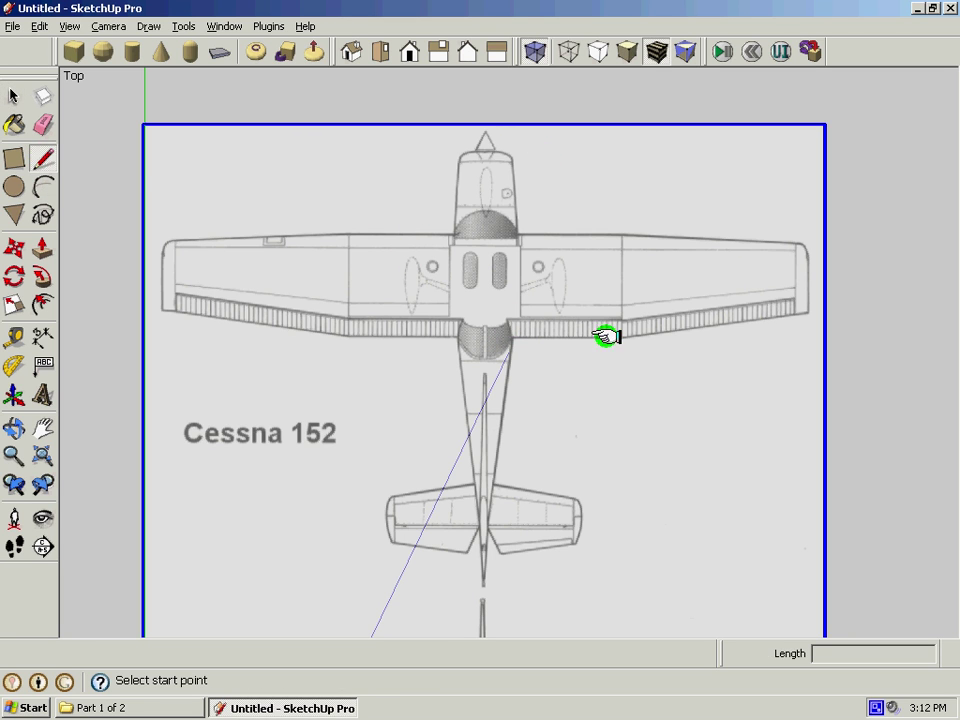
scroll(497, 623, "up", 1)
scroll(497, 623, "up", 1)
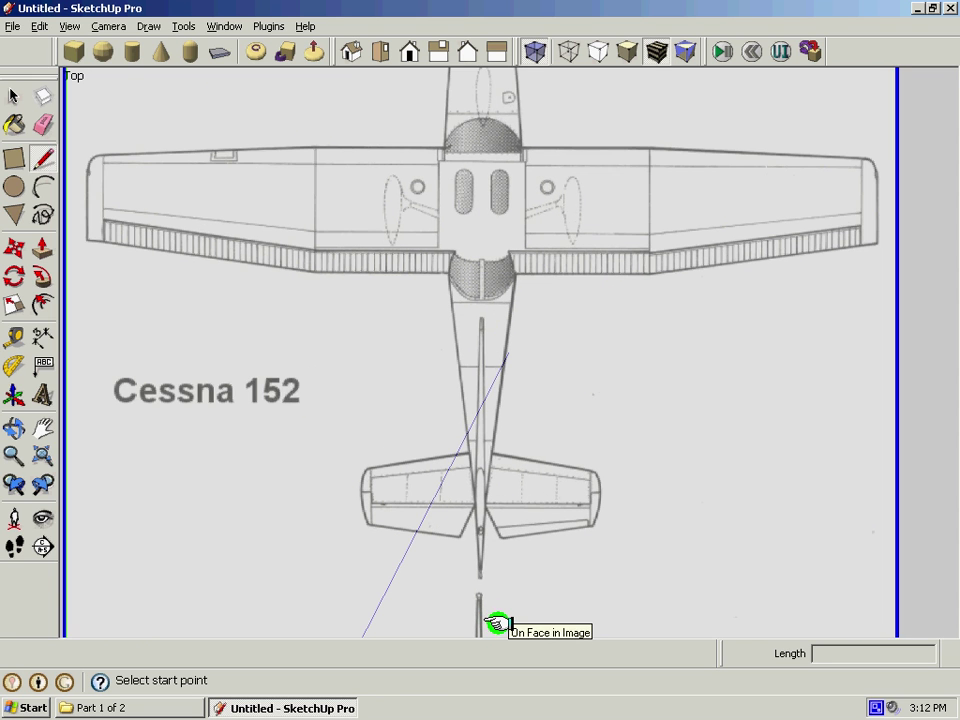
scroll(497, 621, "up", 1)
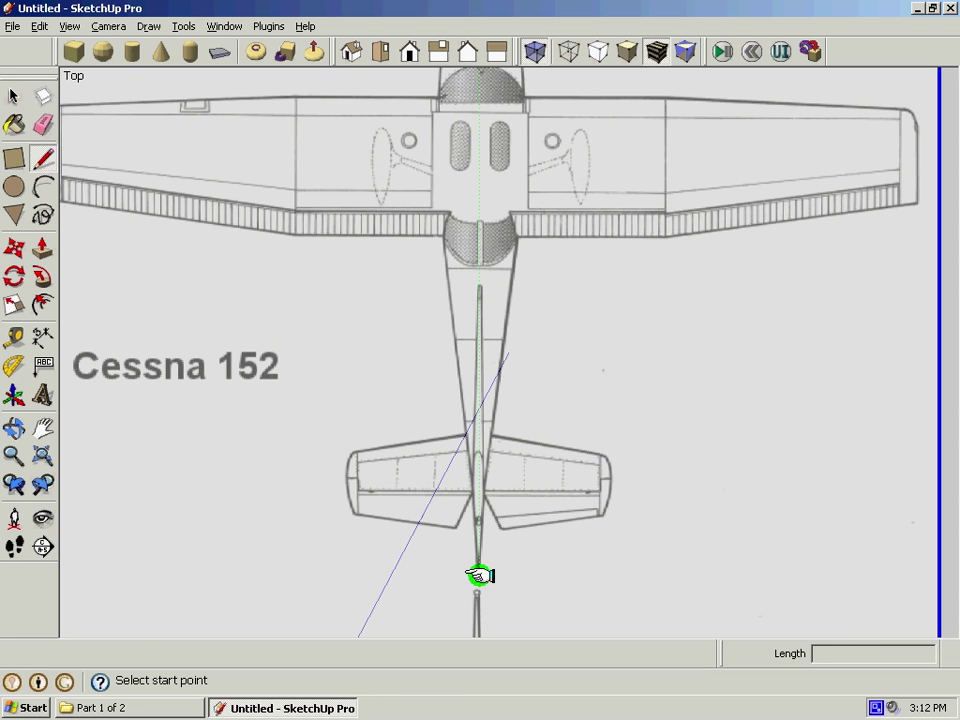
scroll(477, 576, "up", 3)
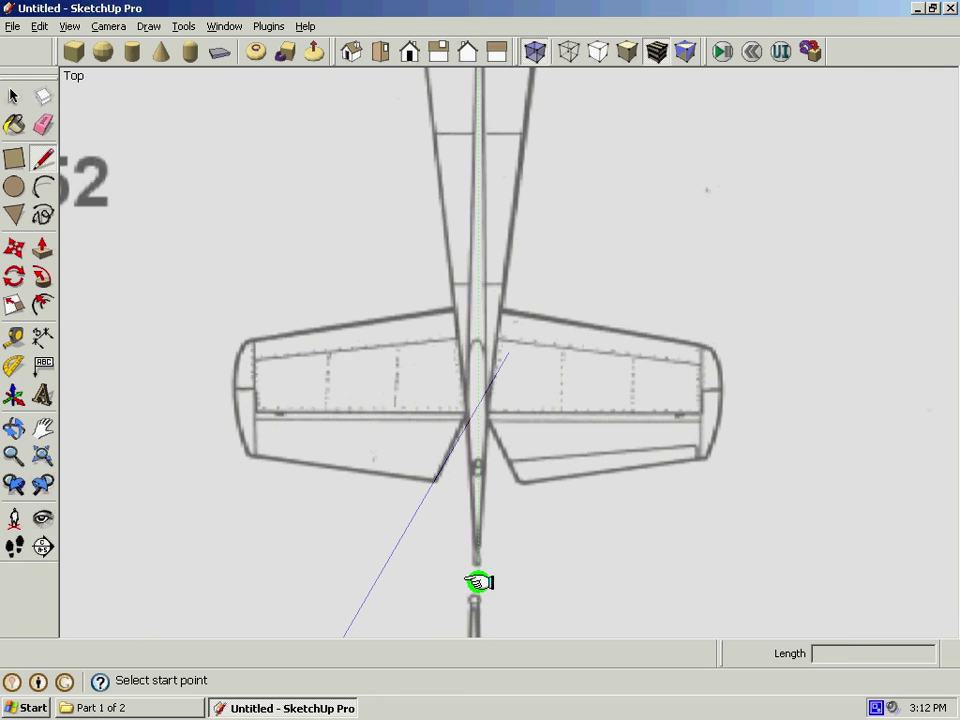
scroll(477, 582, "up", 1)
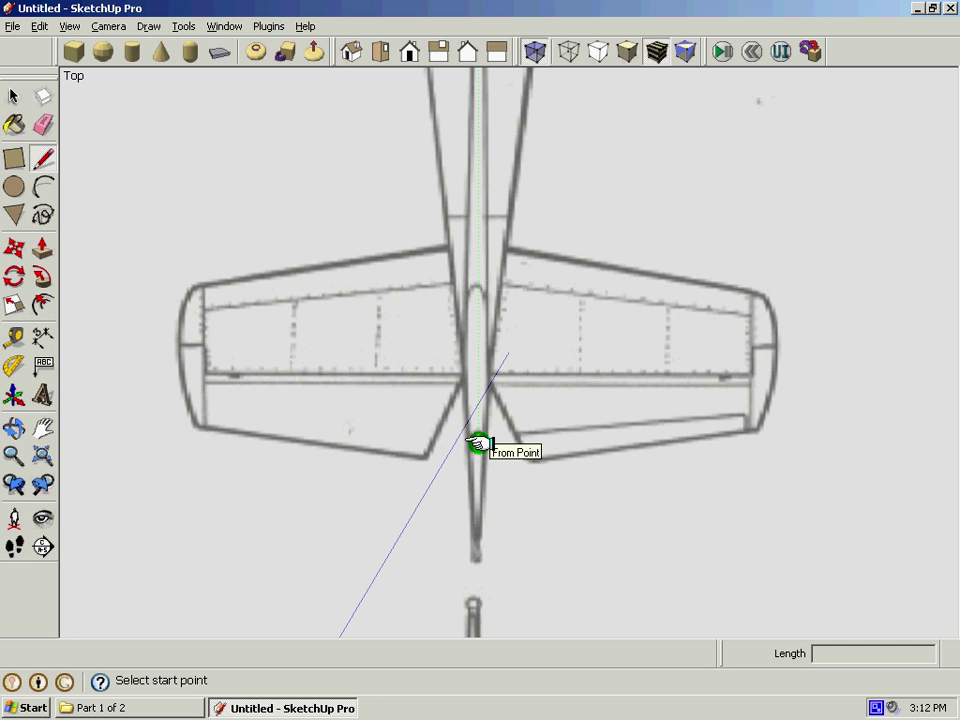
scroll(475, 445, "down", 6)
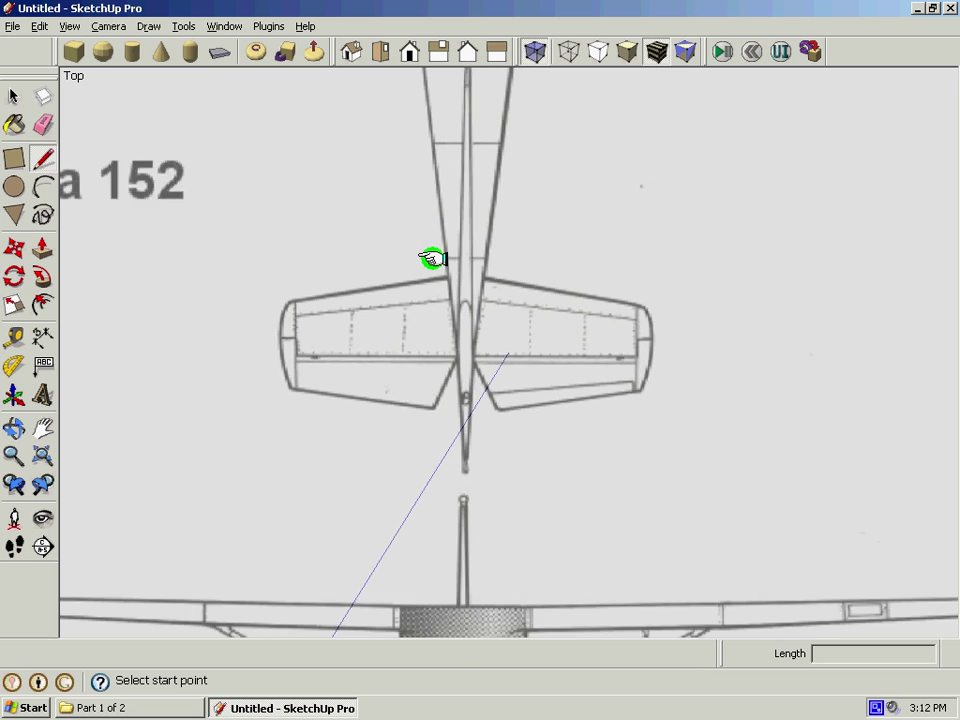
scroll(432, 254, "down", 6)
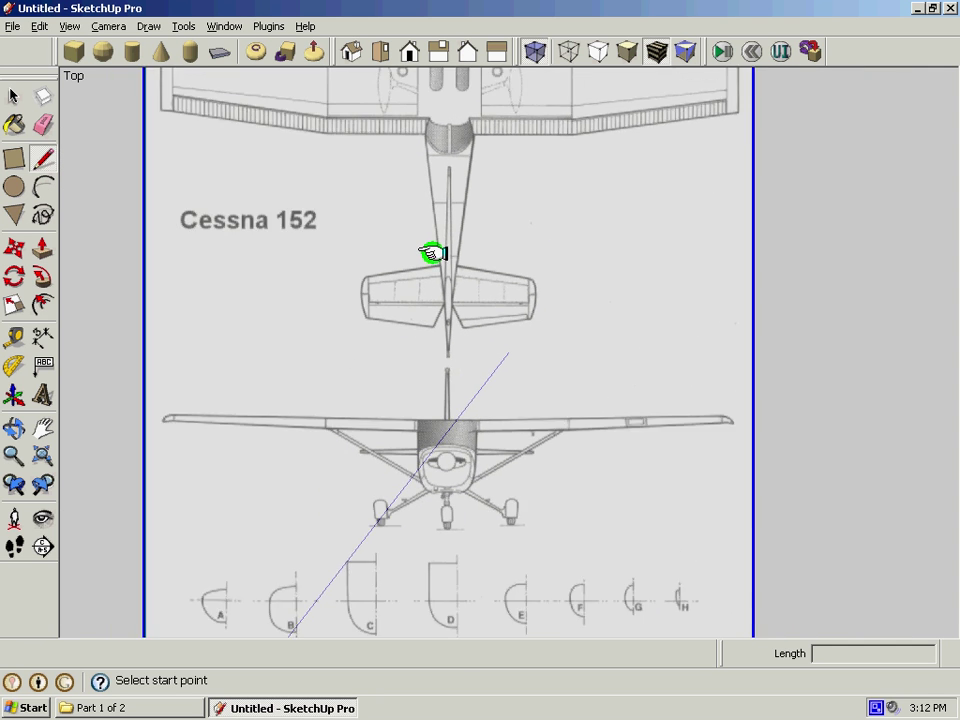
scroll(432, 254, "down", 3)
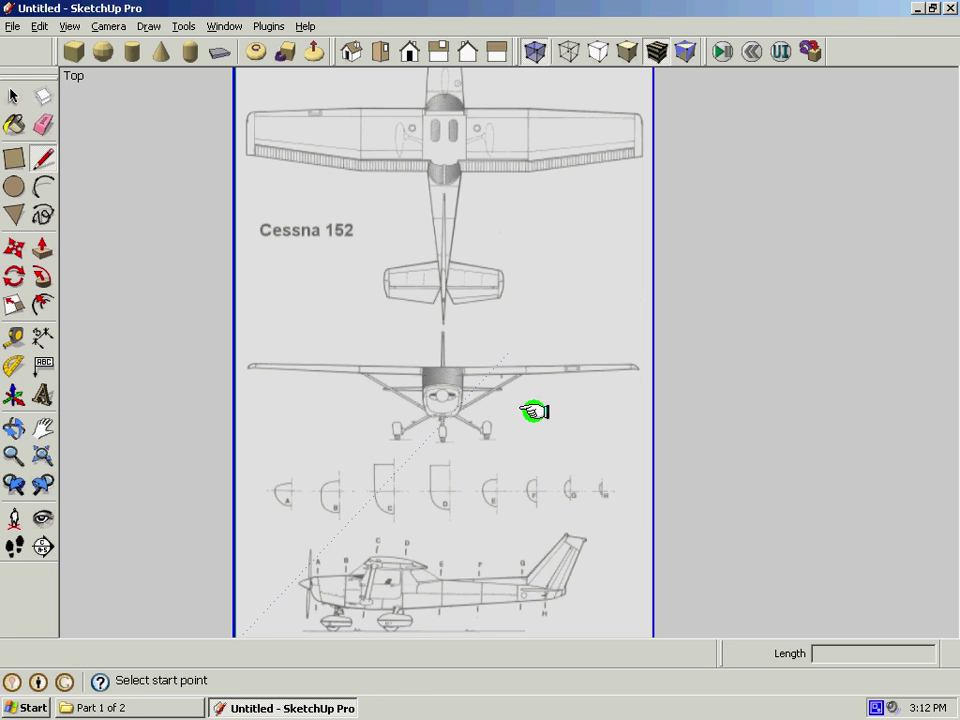
scroll(482, 609, "down", 2)
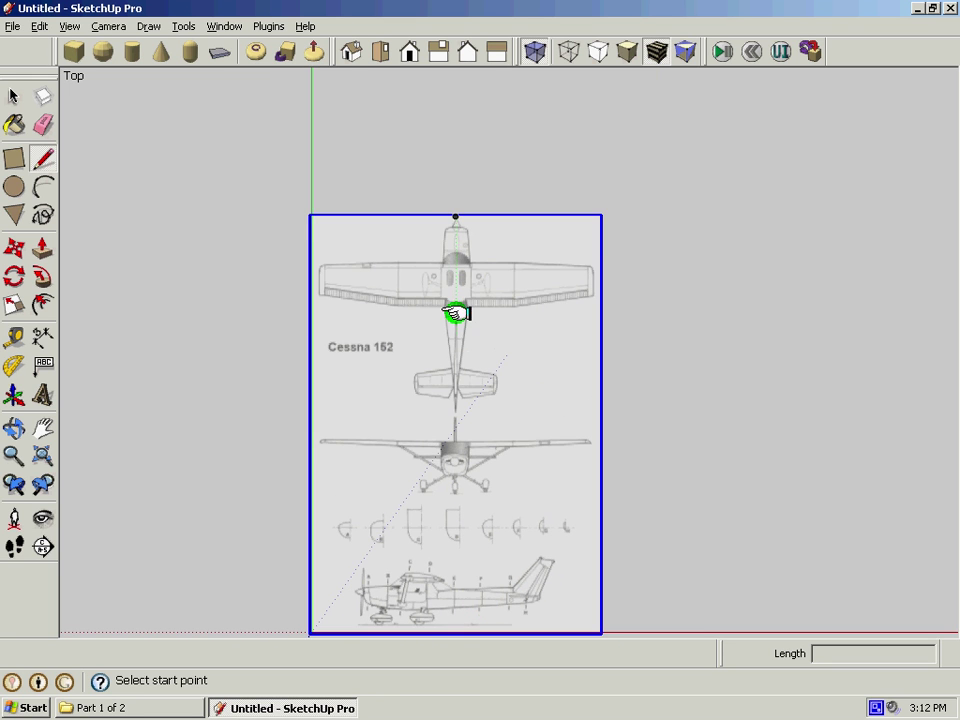
scroll(455, 358, "up", 2)
scroll(452, 359, "up", 2)
scroll(452, 364, "down", 1)
scroll(446, 332, "up", 2)
scroll(454, 379, "down", 2)
scroll(454, 379, "up", 3)
scroll(454, 377, "up", 2)
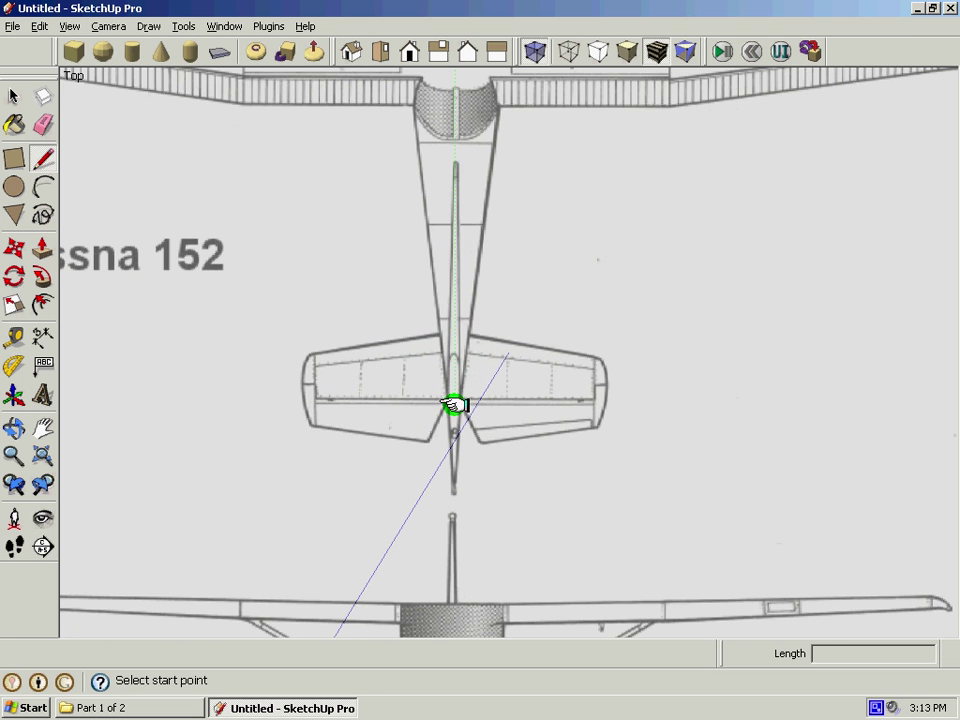
left_click(454, 407)
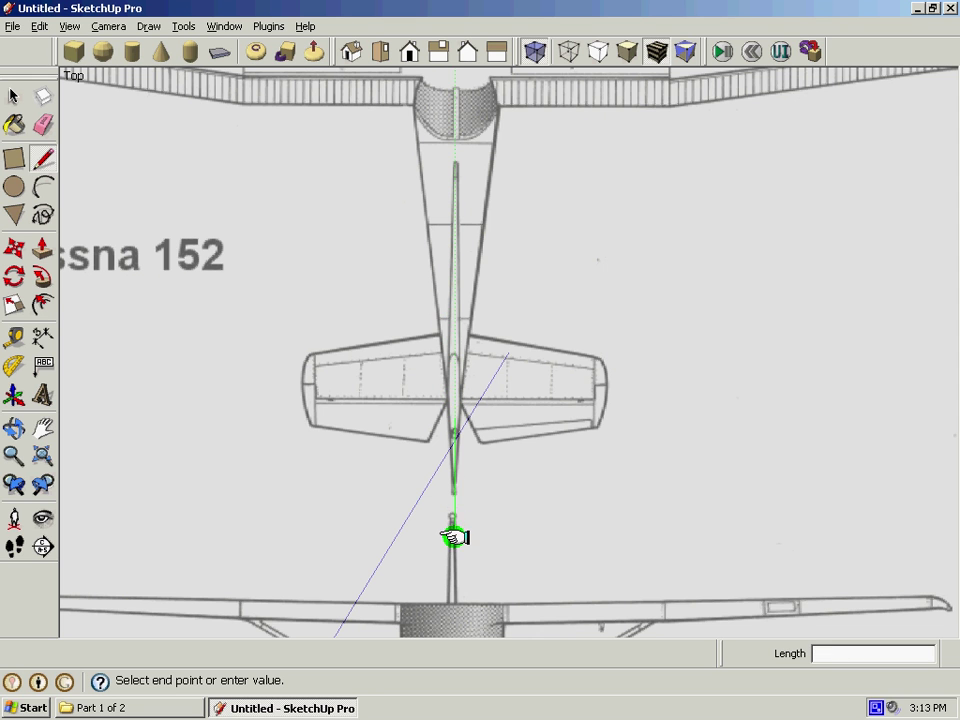
Step: Finish the centreline at the nose, giving a 15' 5 15/16" edge
scroll(454, 534, "down", 2)
scroll(450, 300, "down", 1)
scroll(435, 497, "down", 2)
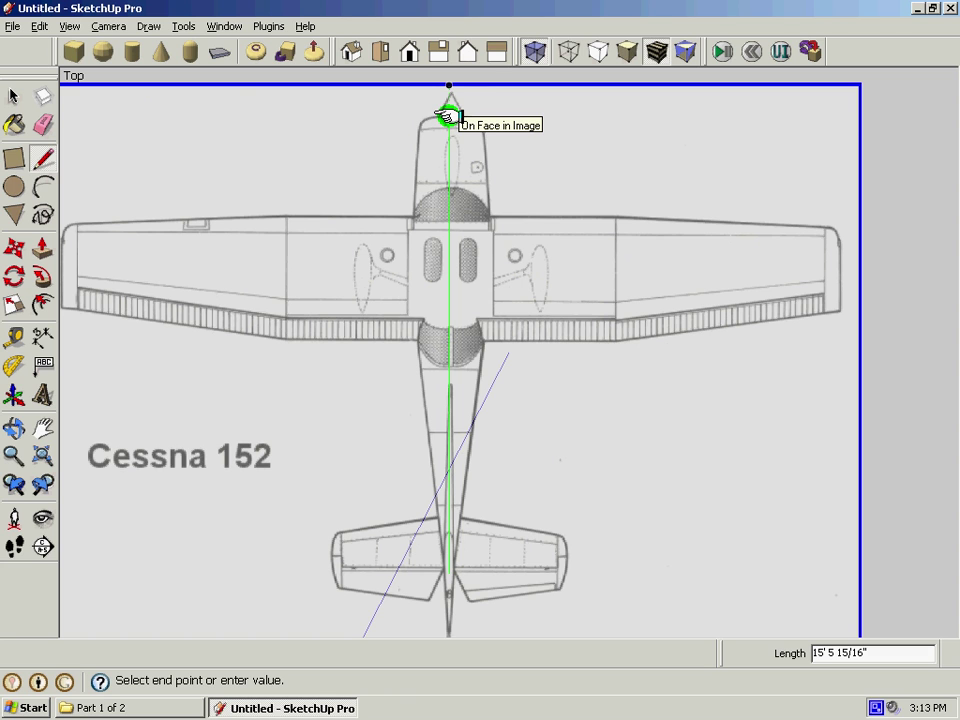
left_click(449, 115)
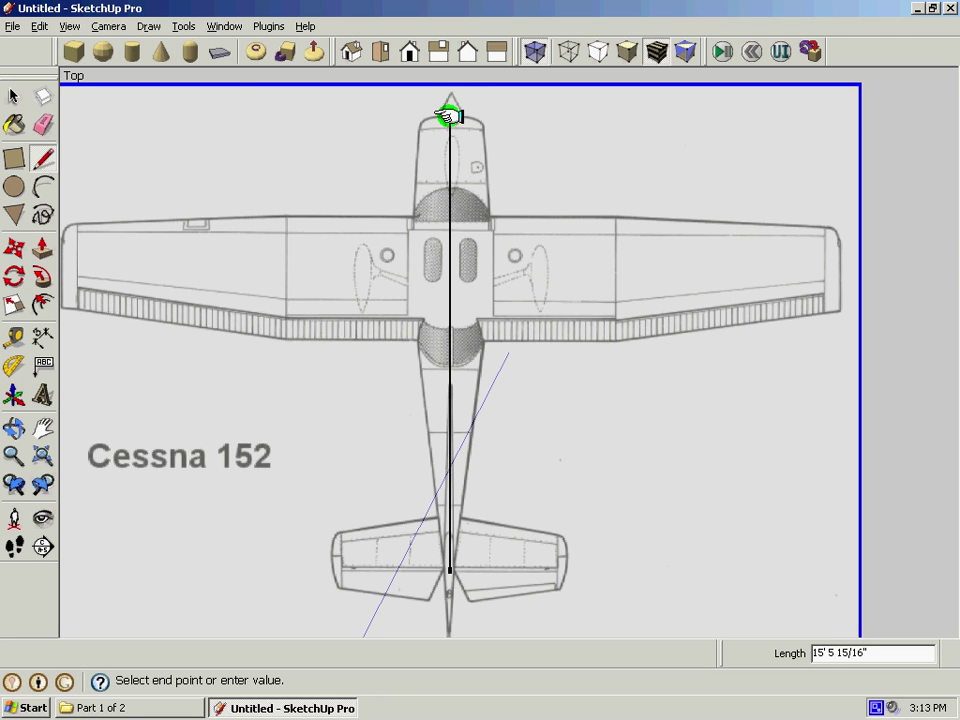
Step: Trace the fuselage's left edge from beside the nose to the wing's trailing edge
key("space")
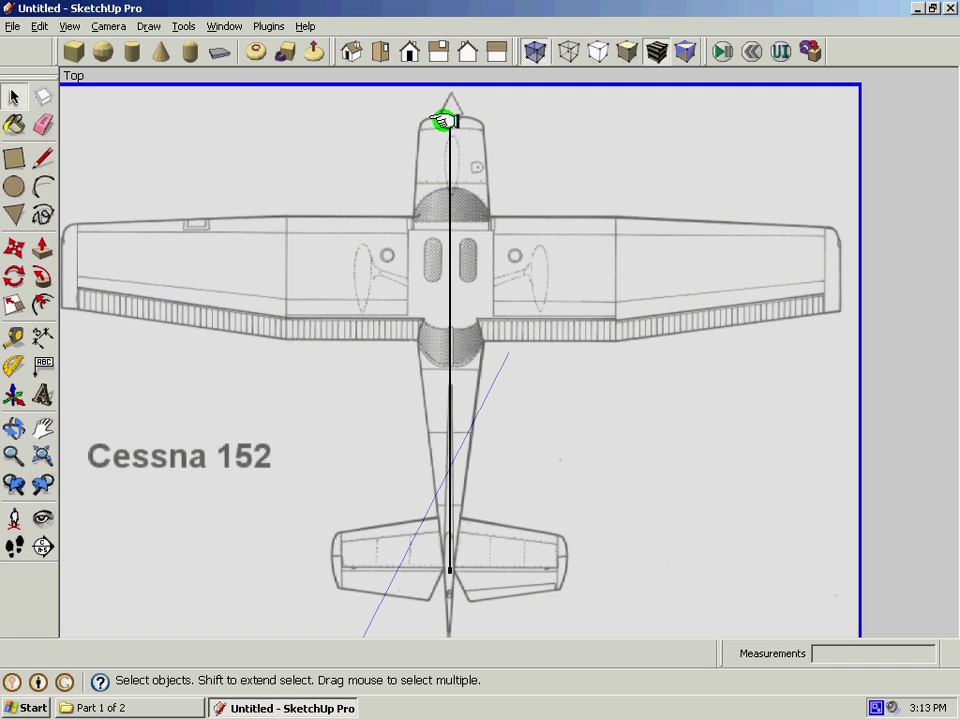
key("l")
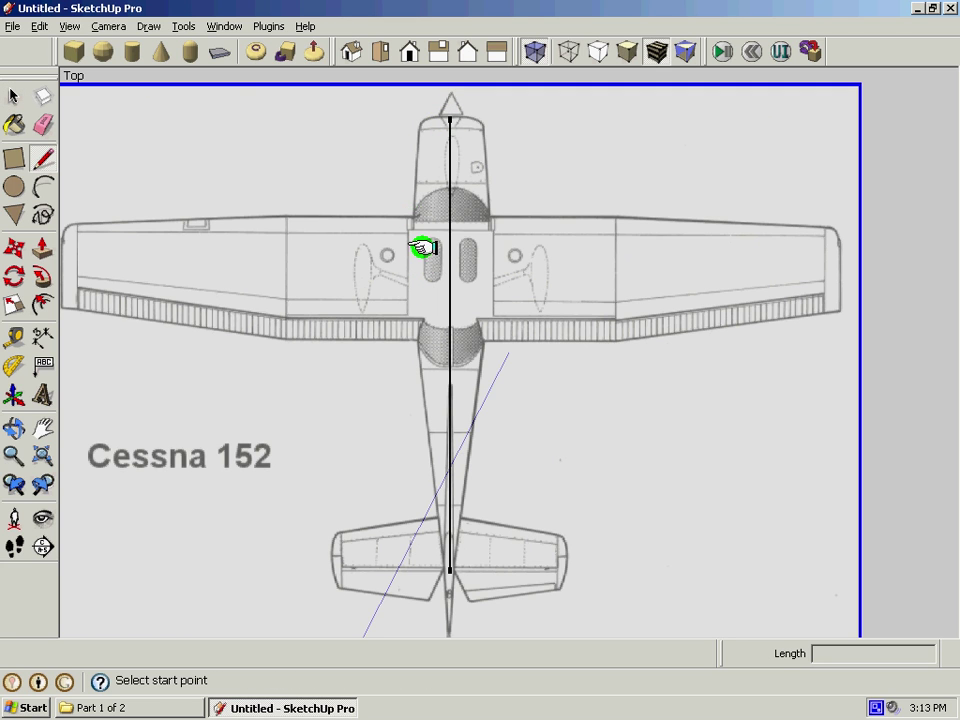
left_click(419, 129)
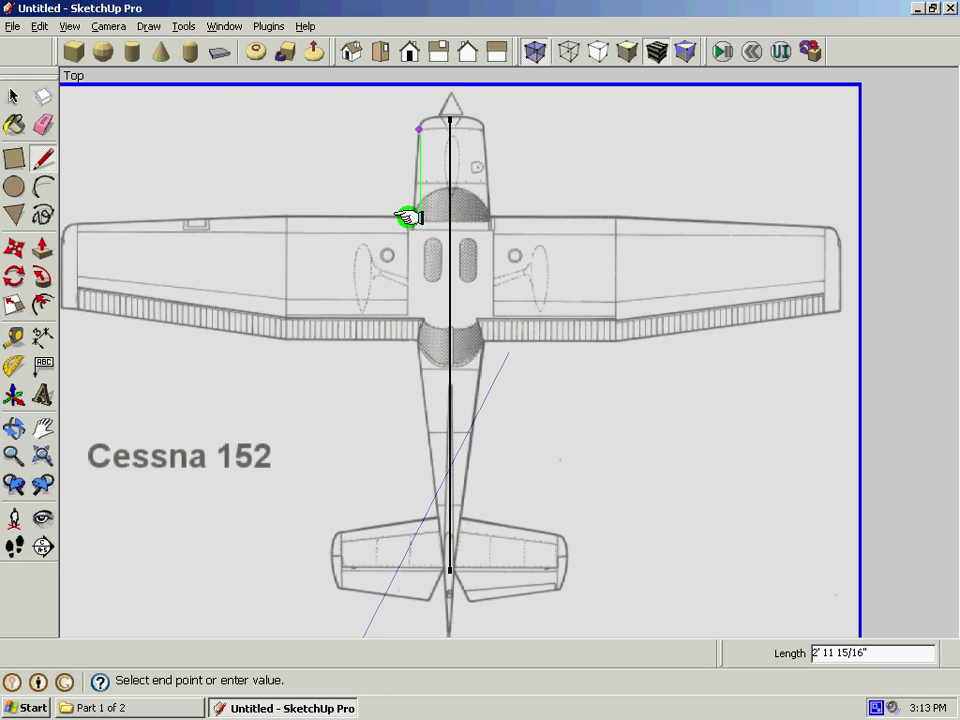
scroll(410, 217, "up", 1)
scroll(410, 217, "up", 4)
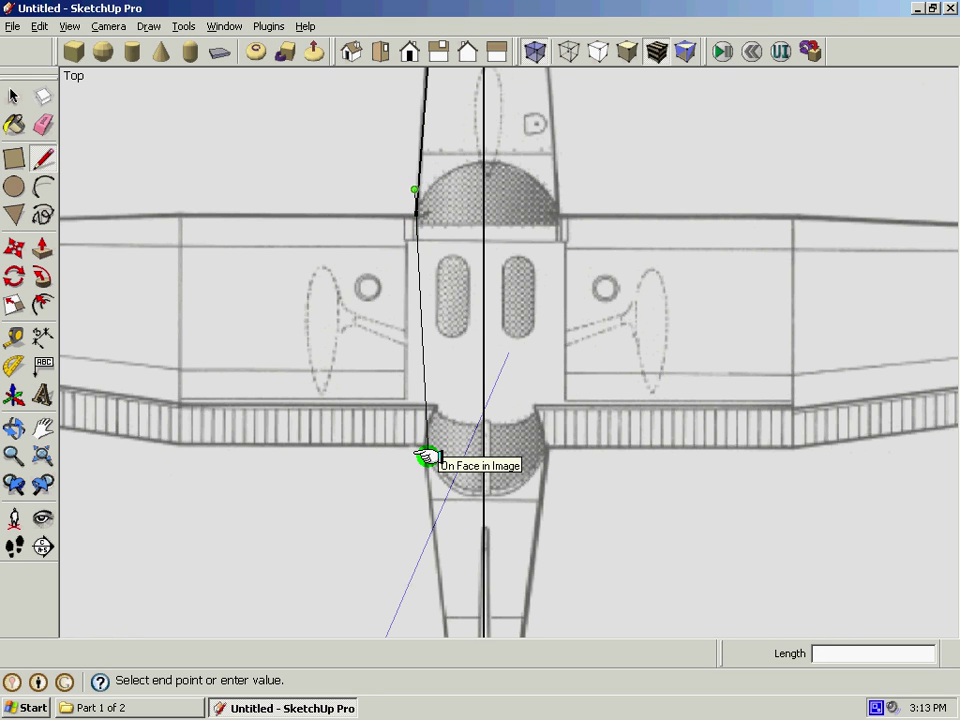
scroll(427, 451, "up", 1)
scroll(427, 456, "up", 3)
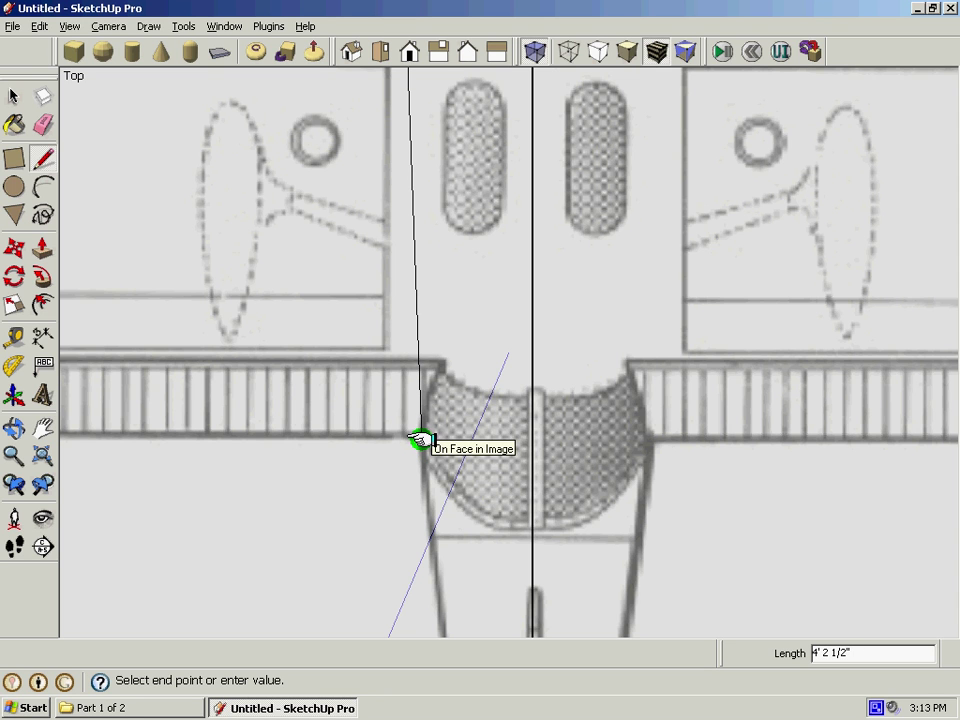
left_click(420, 438)
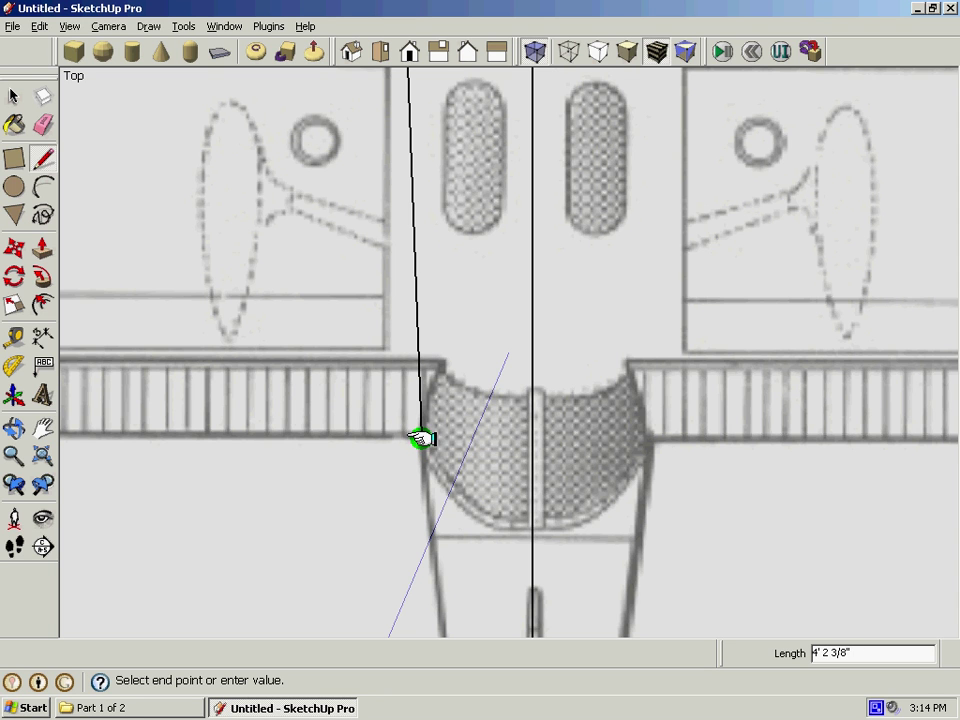
Step: Continue the edge to the tail and close it onto the centreline point
scroll(354, 161, "down", 2)
scroll(354, 161, "down", 4)
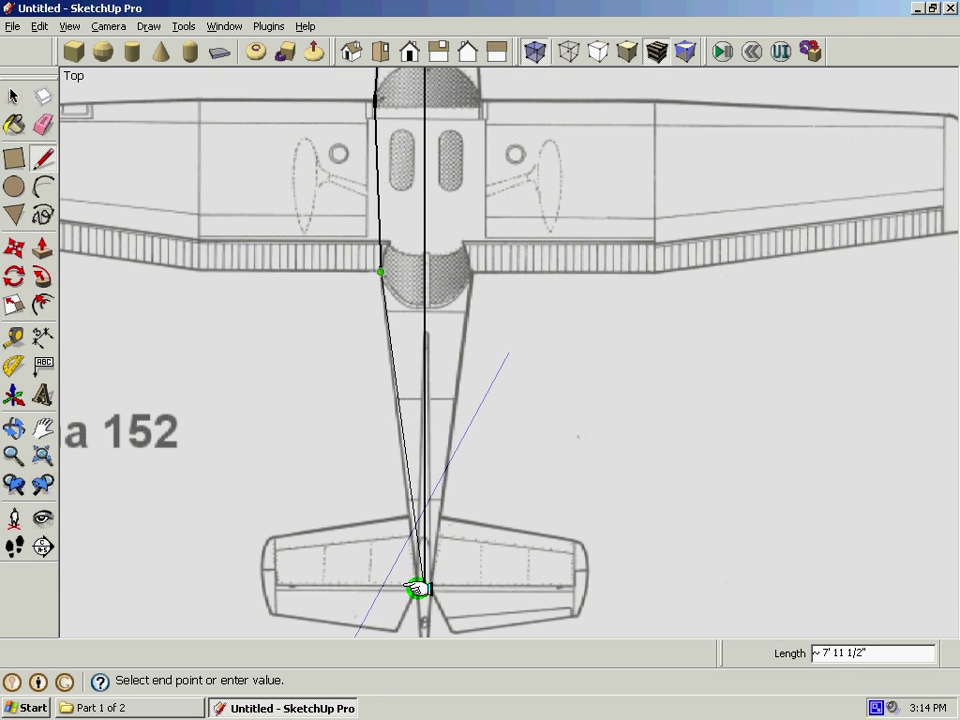
scroll(415, 588, "up", 2)
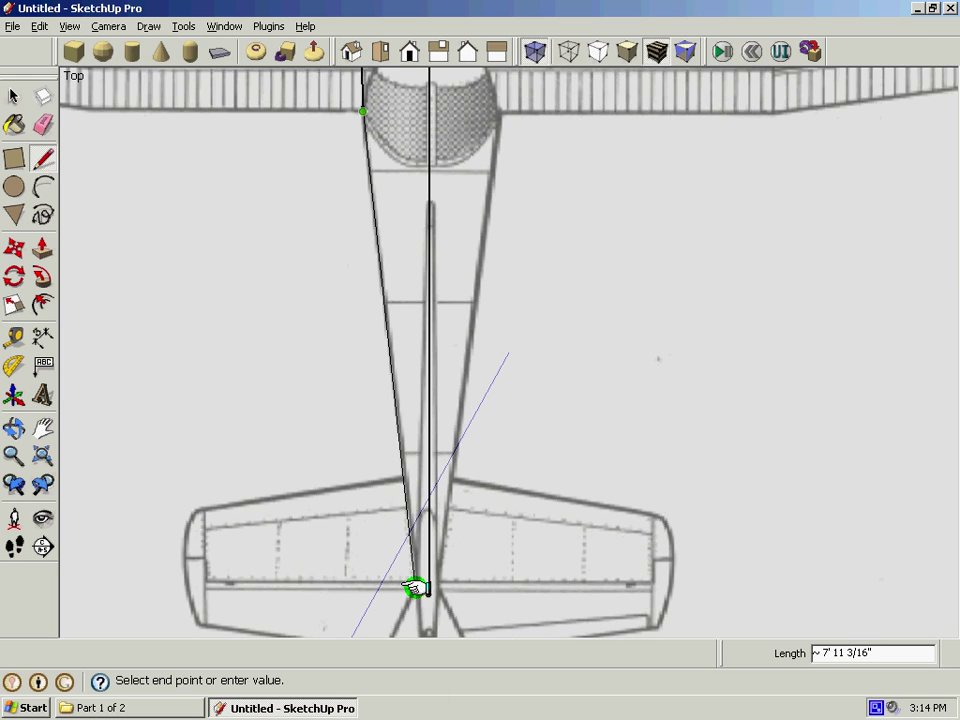
left_click(415, 588)
scroll(415, 588, "up", 2)
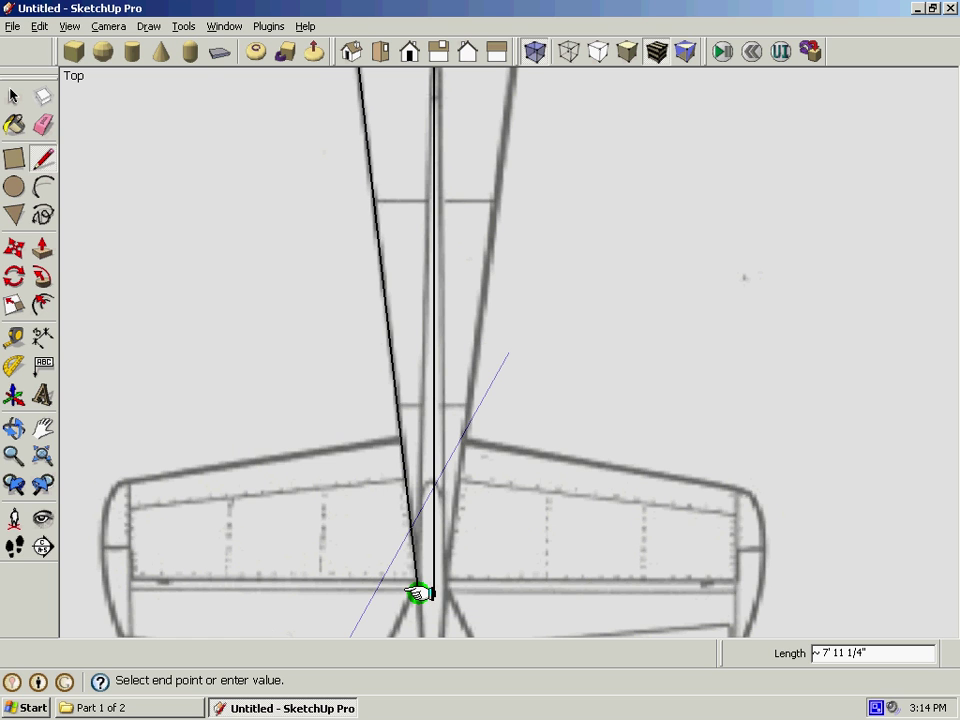
left_click(418, 592)
Step: Draw an arc from the side edge's top end toward the nose centre, bulged to match the nose
key("space")
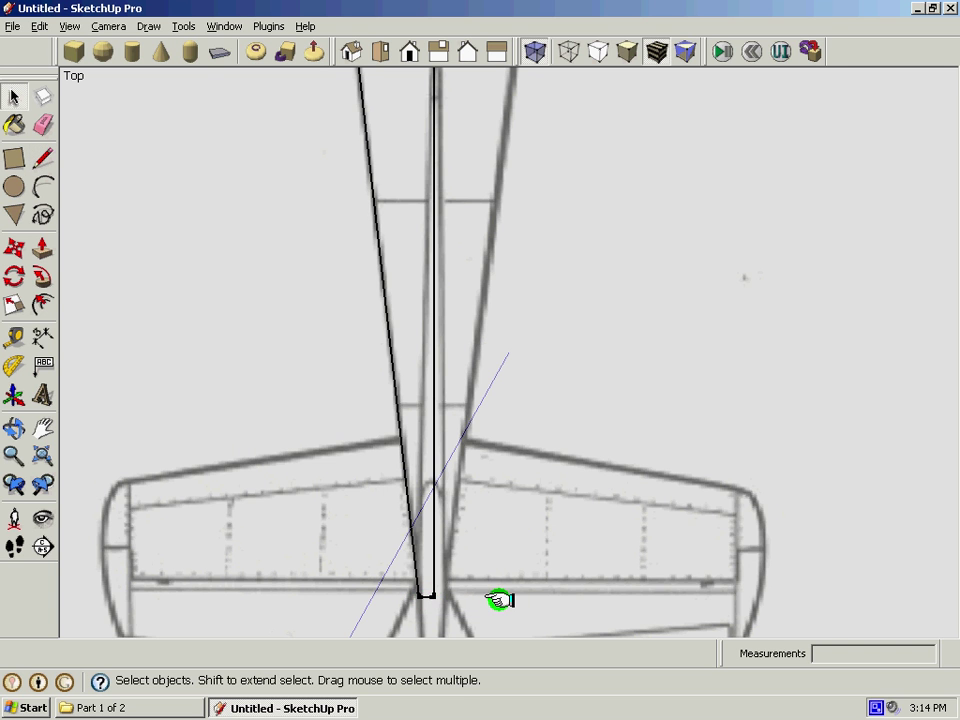
scroll(501, 600, "down", 5)
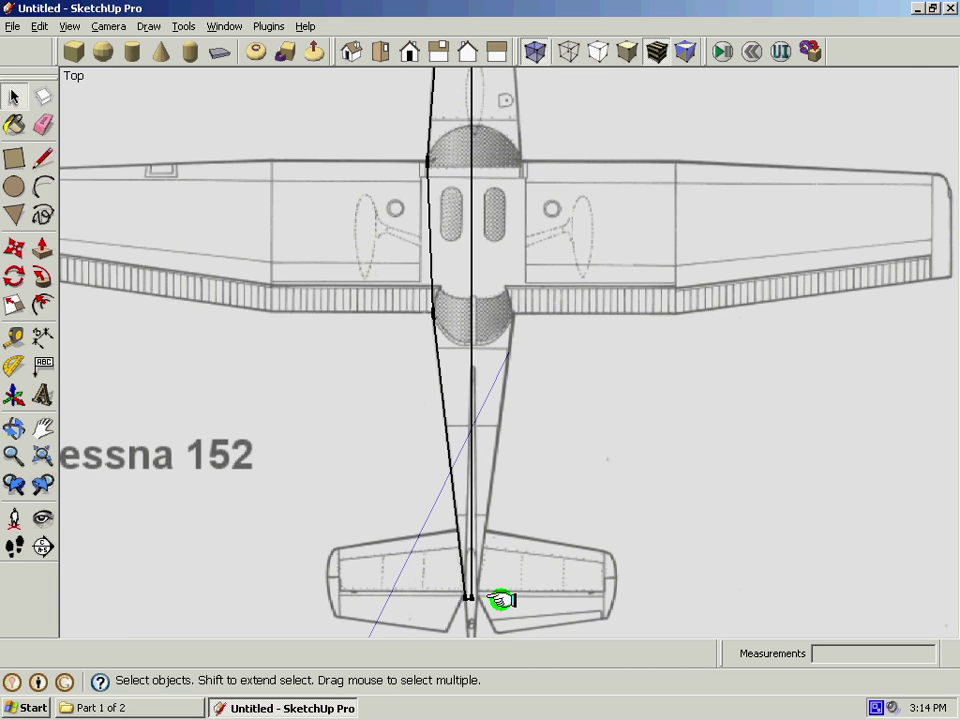
scroll(501, 600, "down", 2)
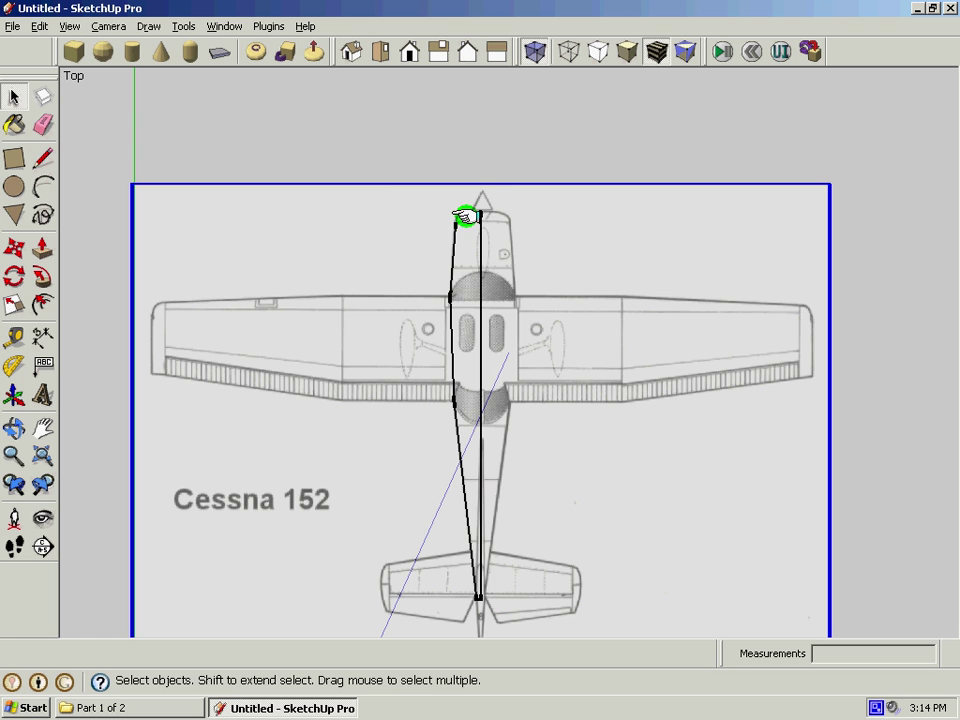
scroll(460, 208, "up", 4)
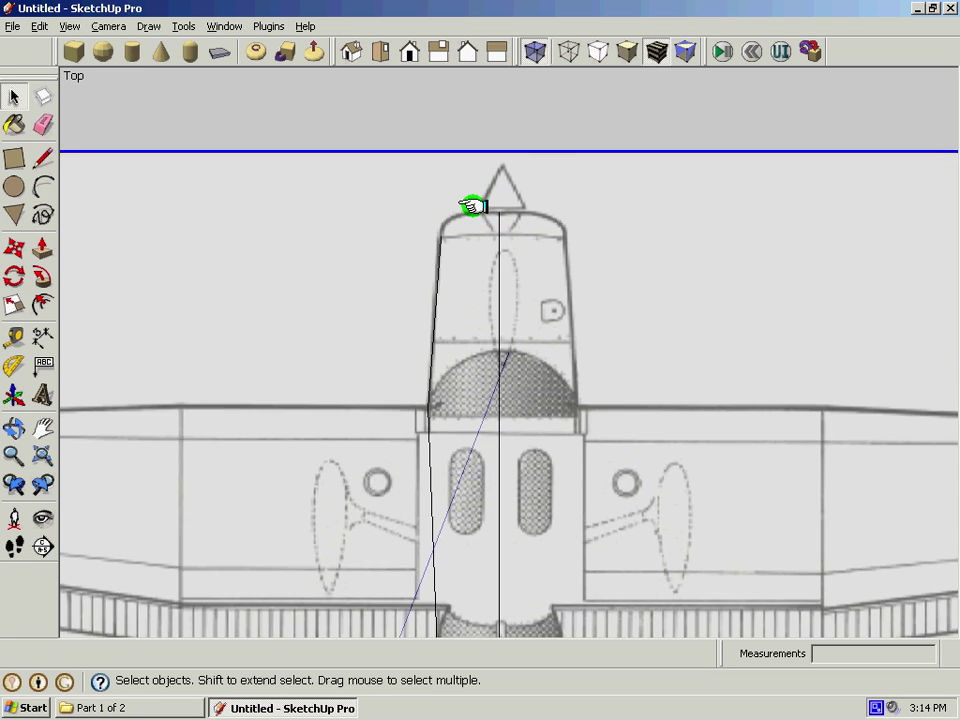
scroll(470, 206, "up", 4)
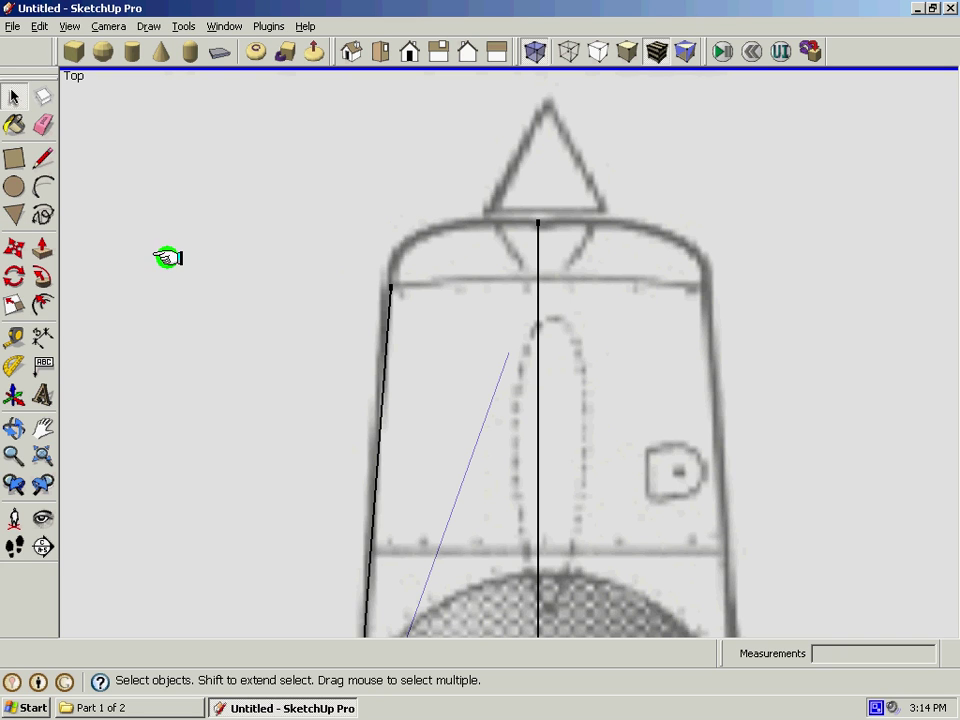
left_click(38, 185)
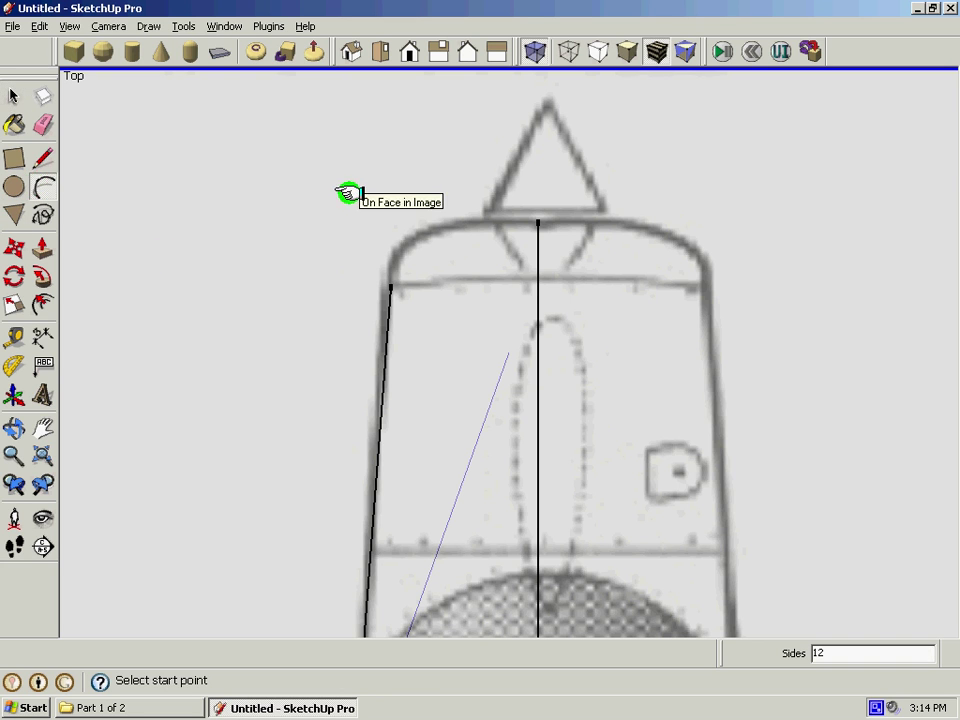
left_click(391, 285)
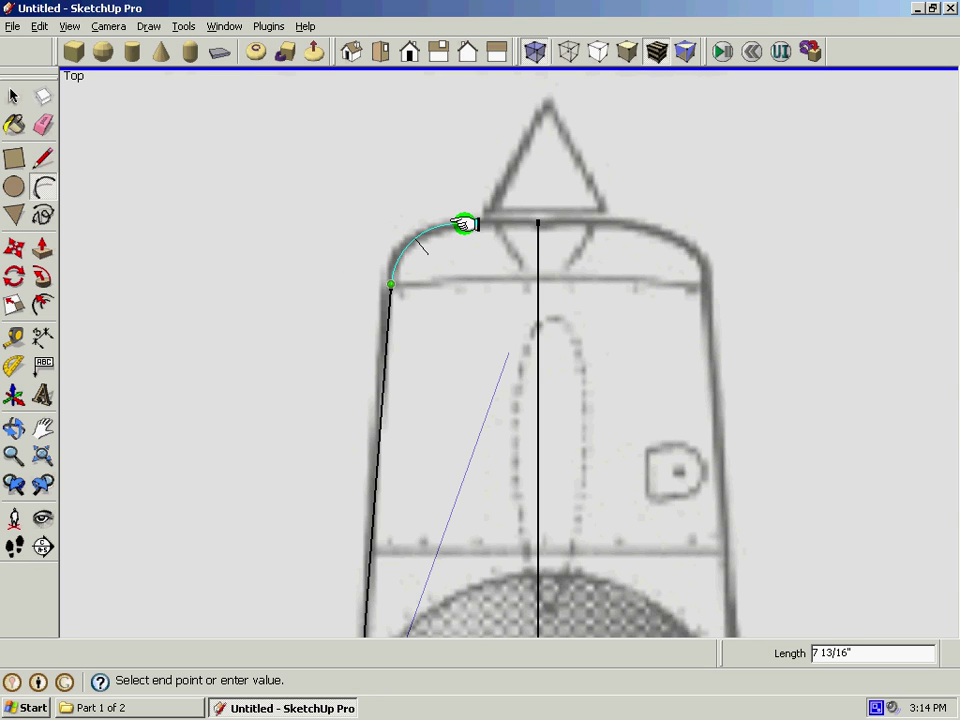
left_click(463, 222)
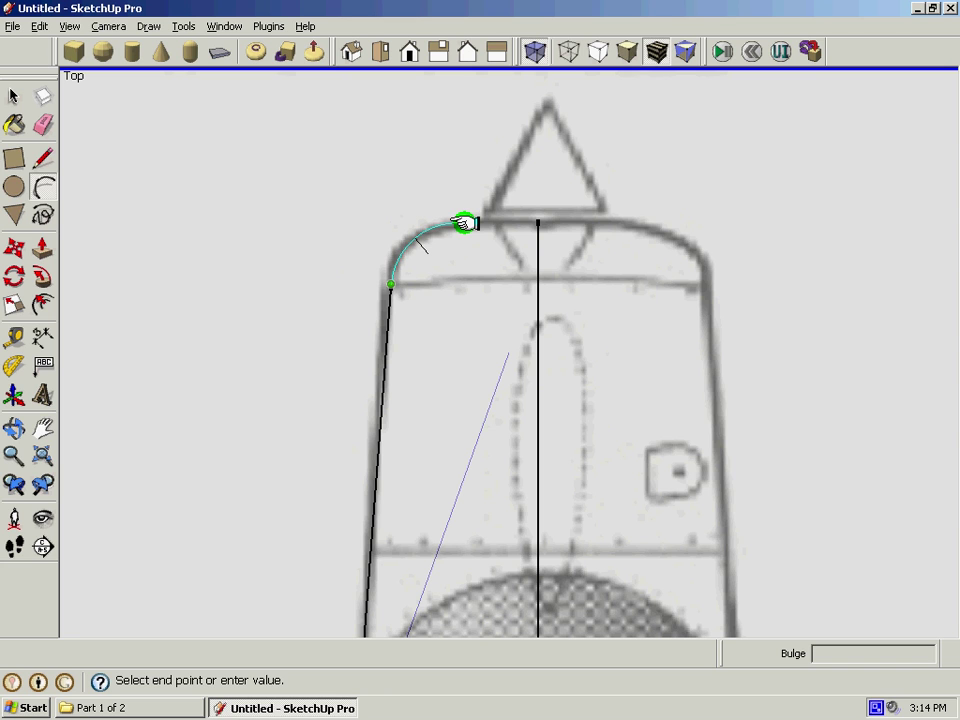
left_click(463, 222)
Step: Join the nose arc's end to the centreline with a short straight edge
key("l")
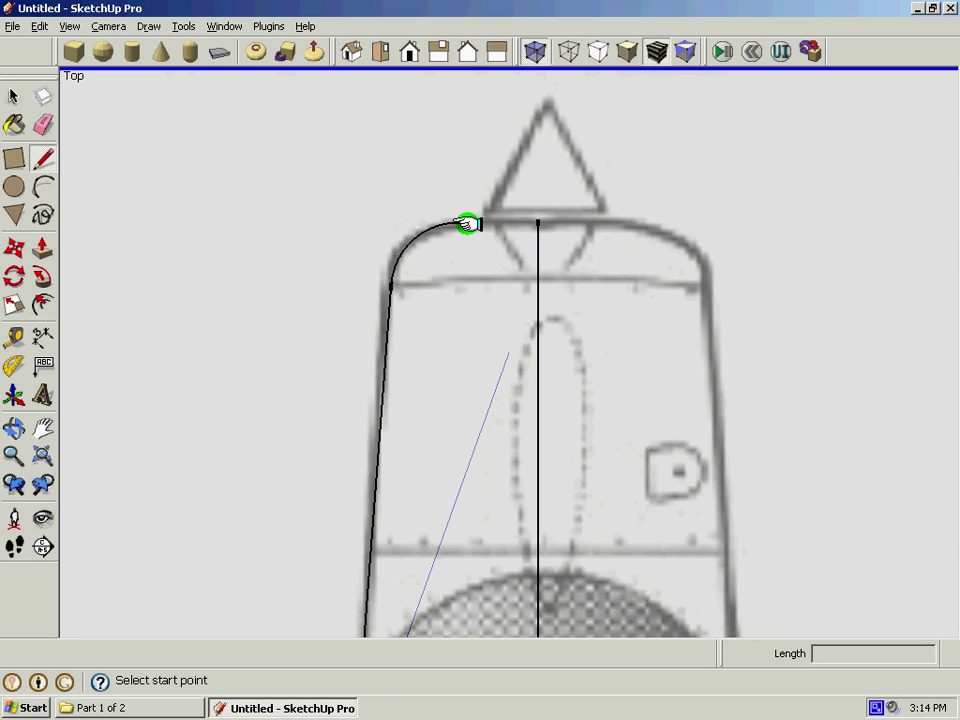
left_click(464, 222)
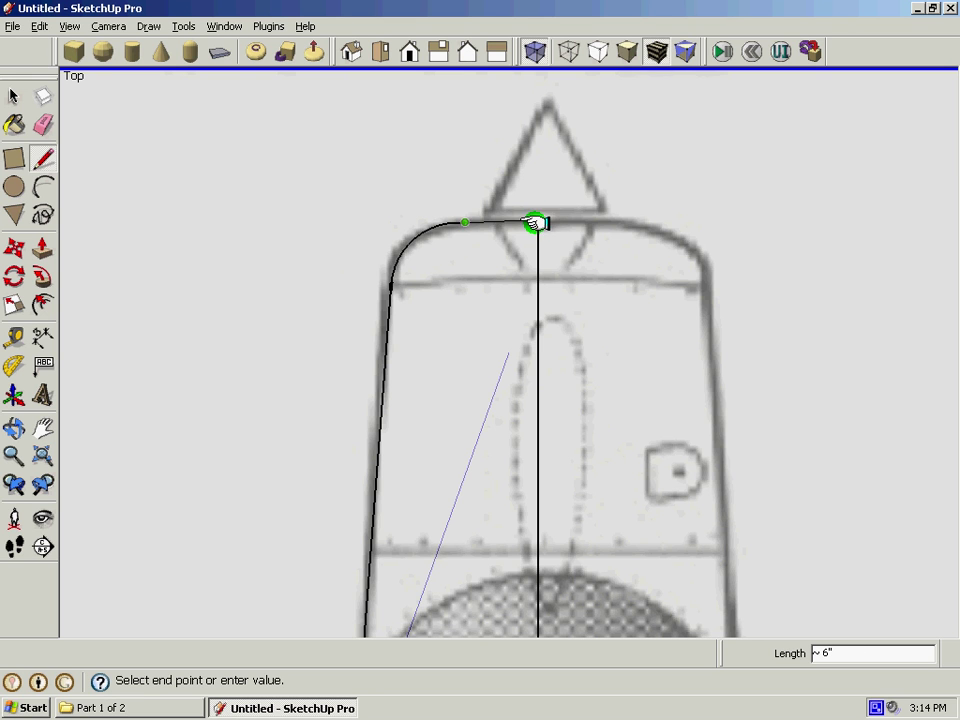
scroll(534, 222, "up", 3)
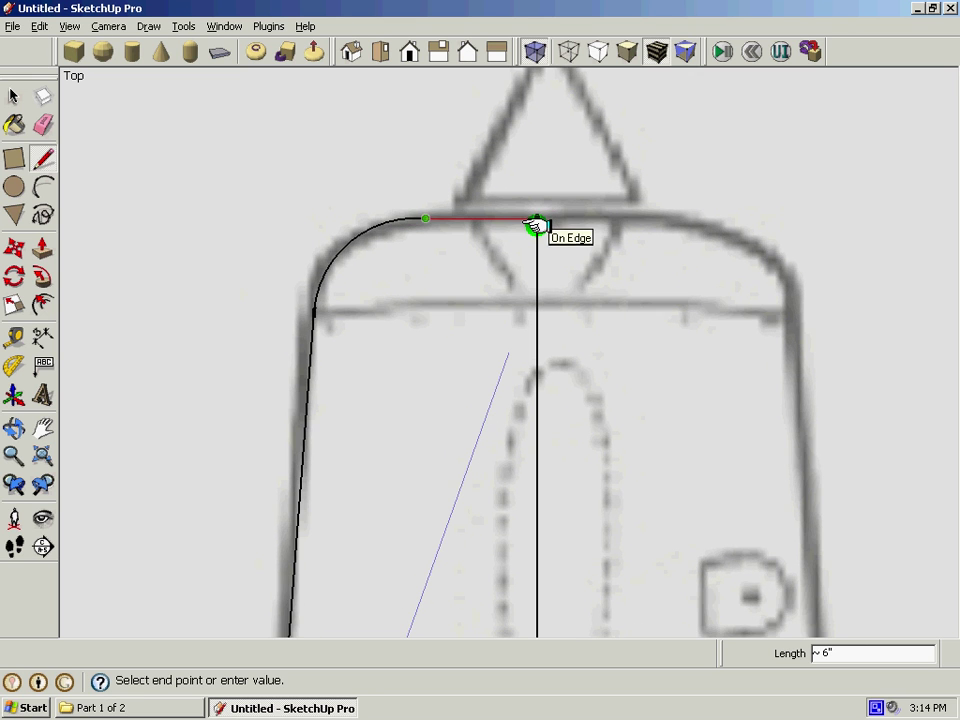
left_click(536, 225)
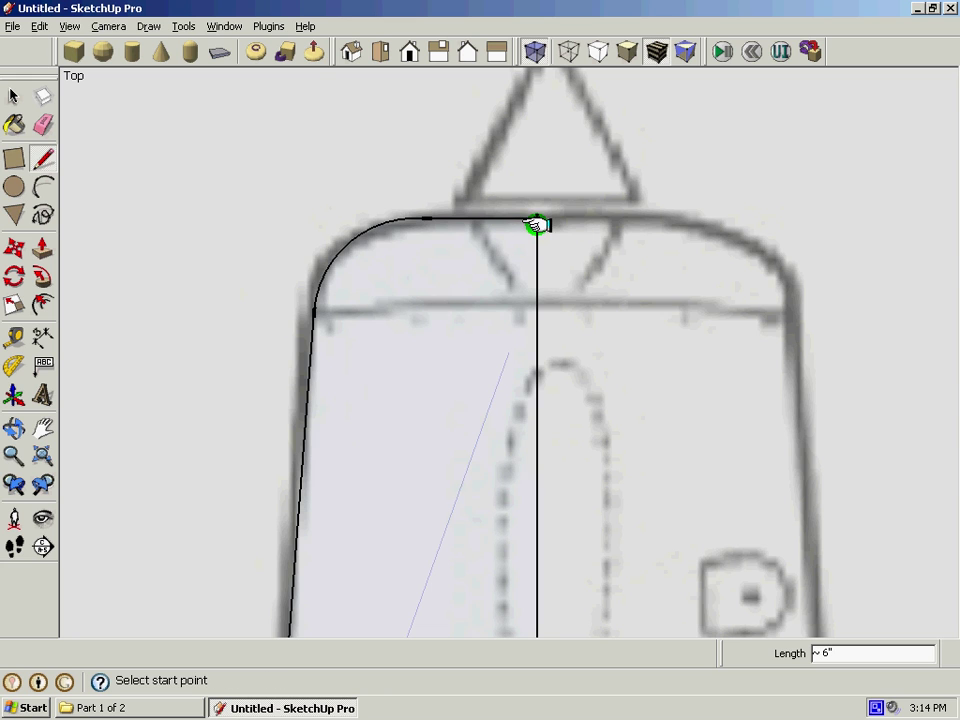
key("space")
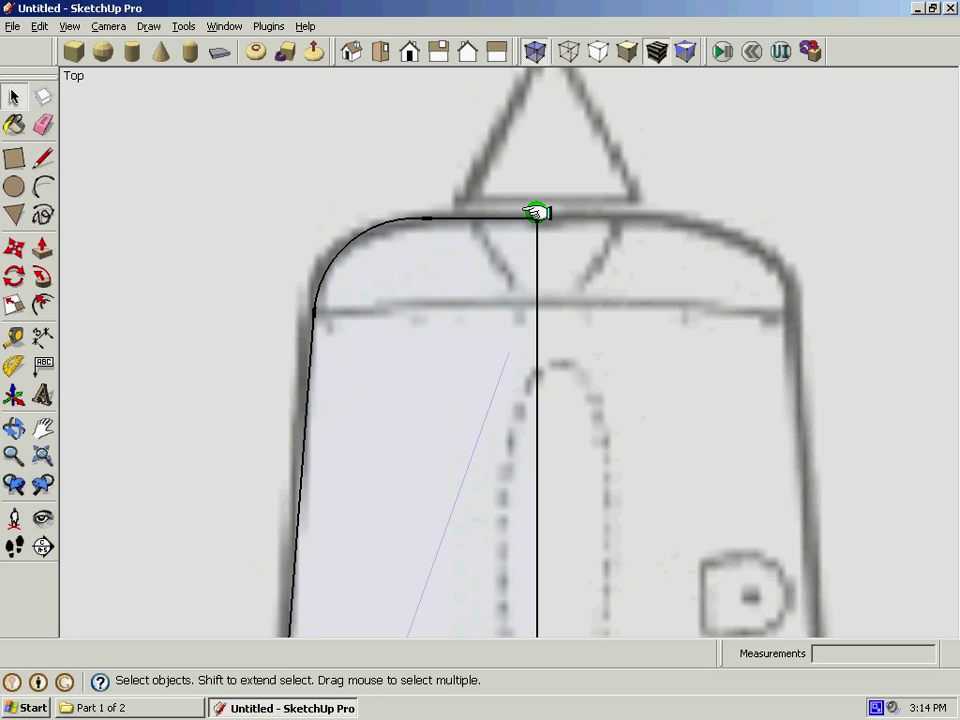
key("e")
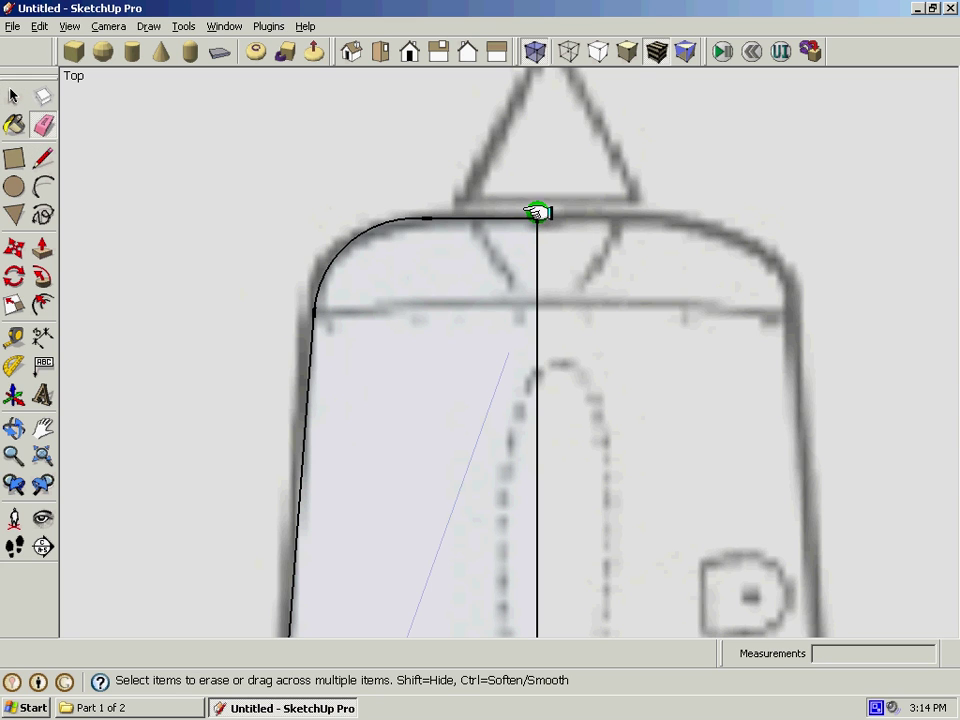
scroll(535, 211, "up", 3)
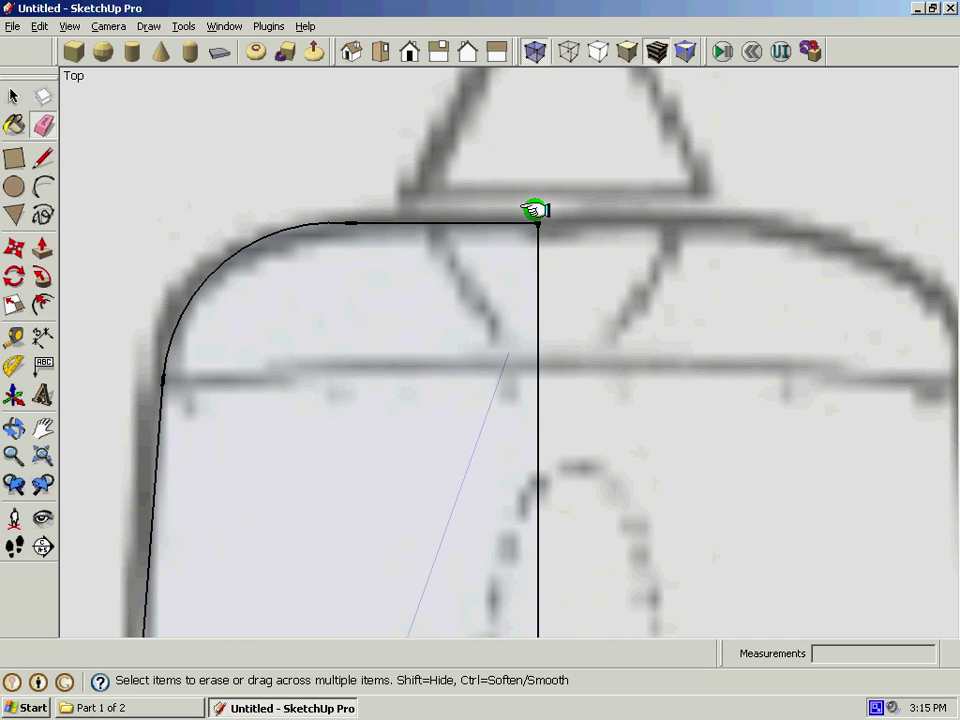
scroll(535, 211, "up", 2)
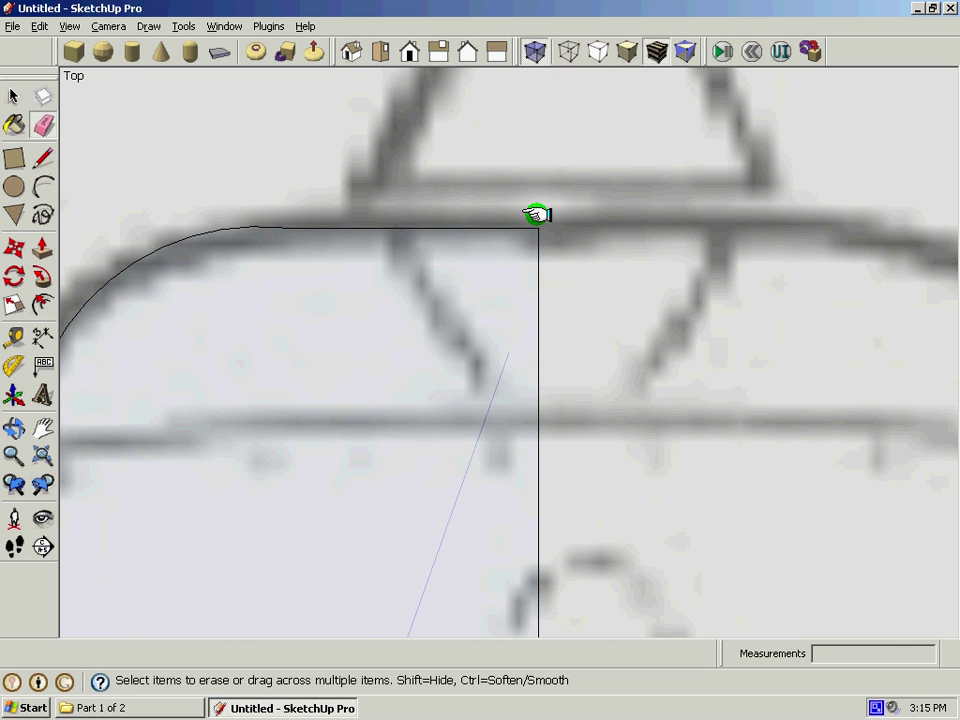
scroll(484, 160, "down", 2)
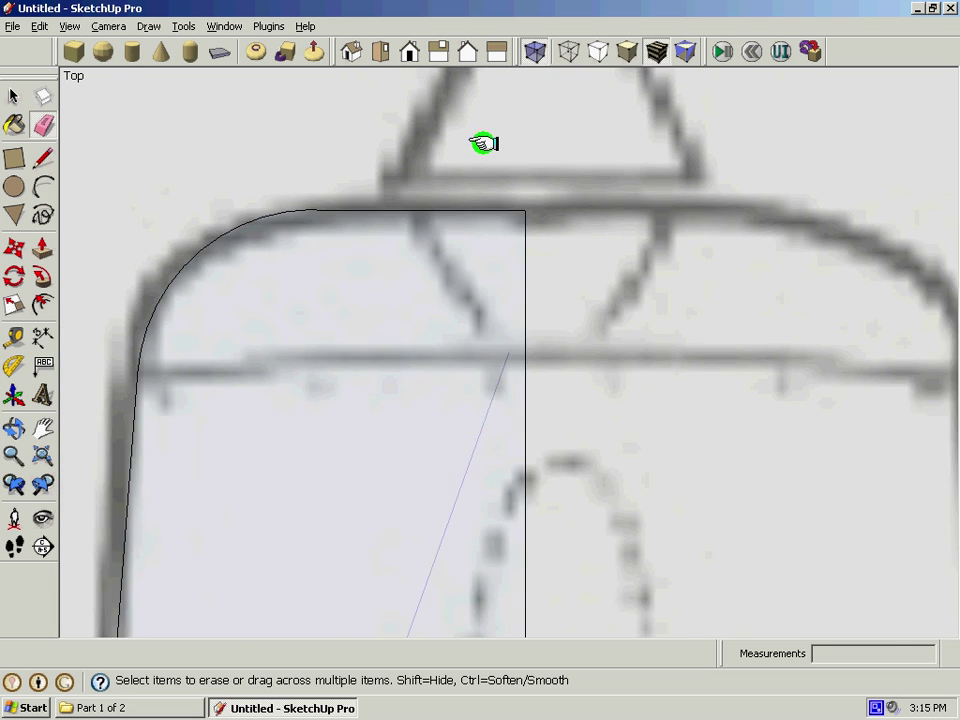
scroll(483, 141, "down", 4)
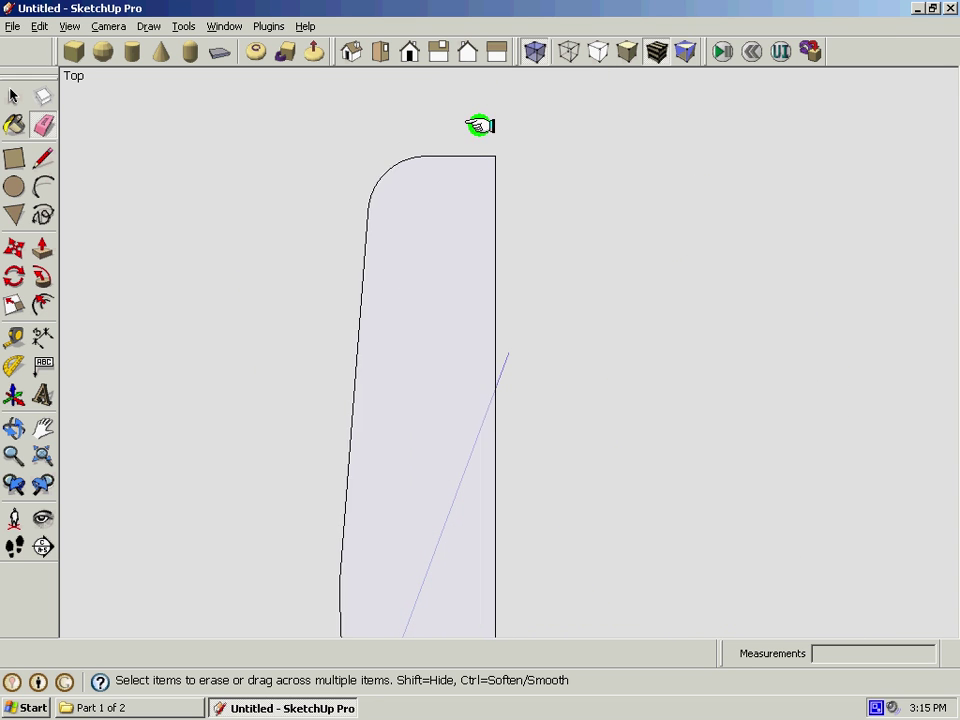
Step: Select the filled half-fuselage face over the Cessna 152 reference
key("space")
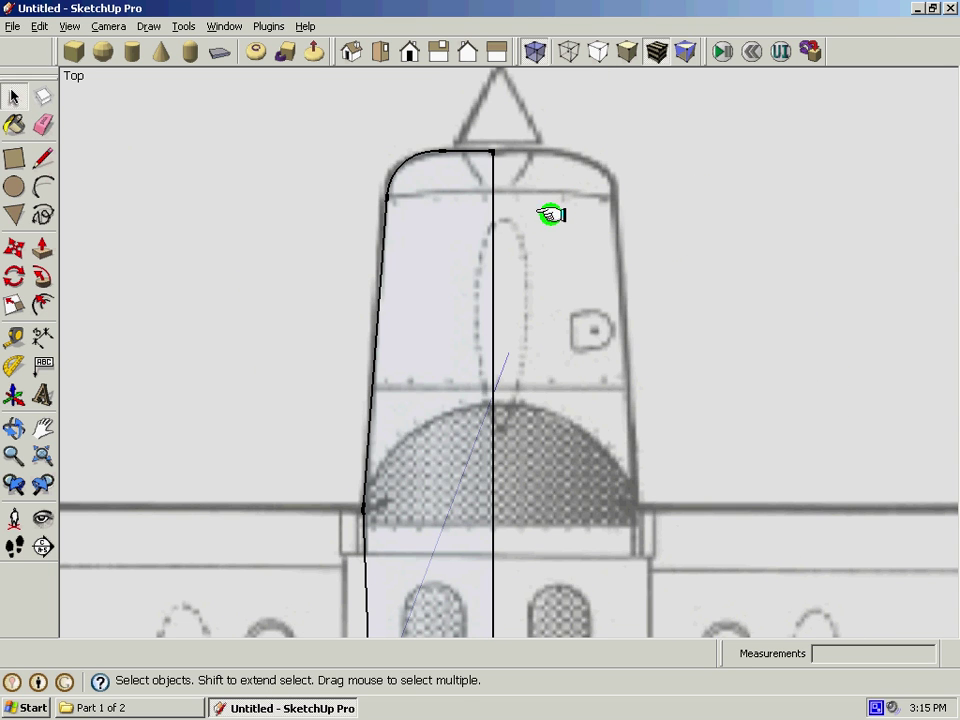
left_click(444, 245)
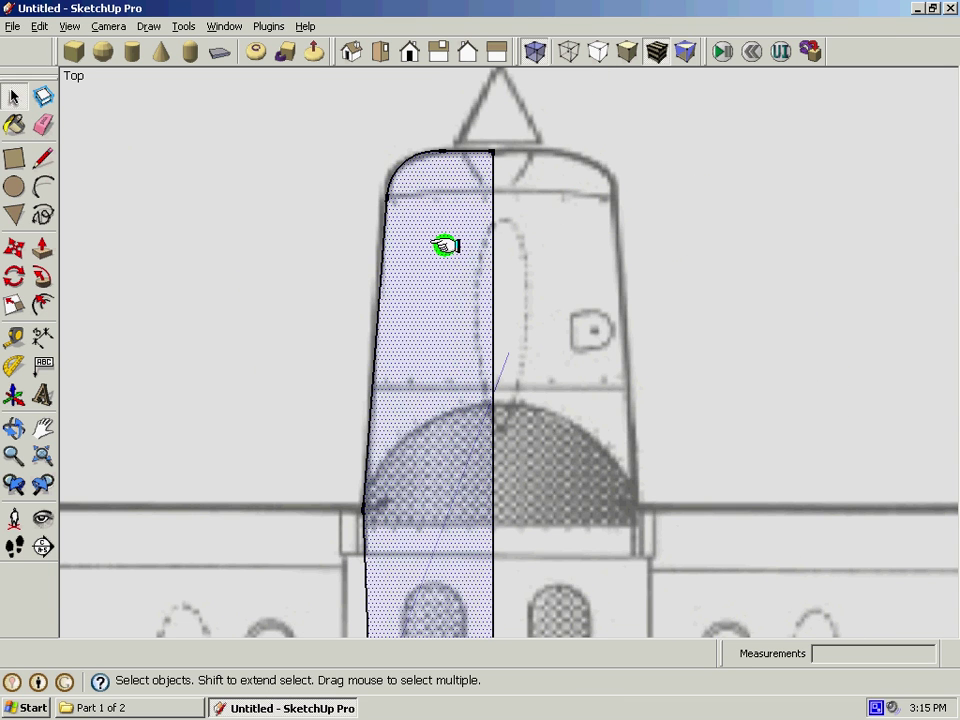